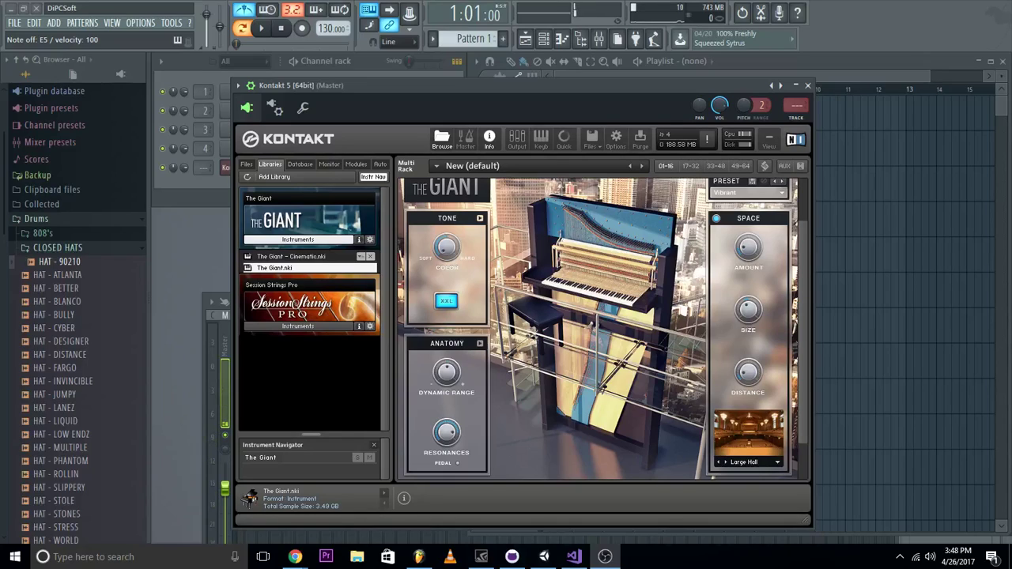
# Step: Insert a MIDI Out channel next to Kontakt and set its output port to 1
pyautogui.click(541, 89)
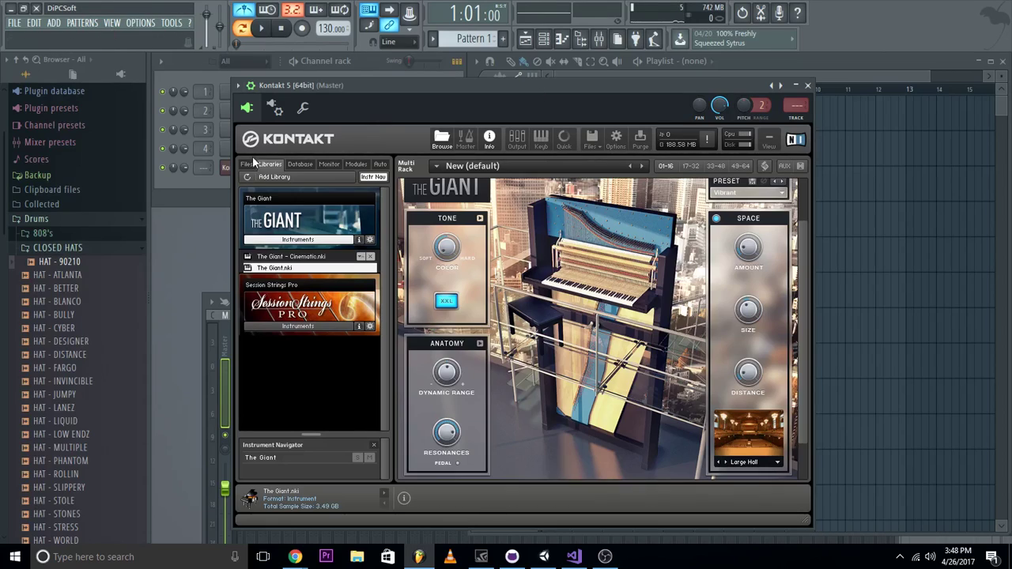
pyautogui.click(54, 23)
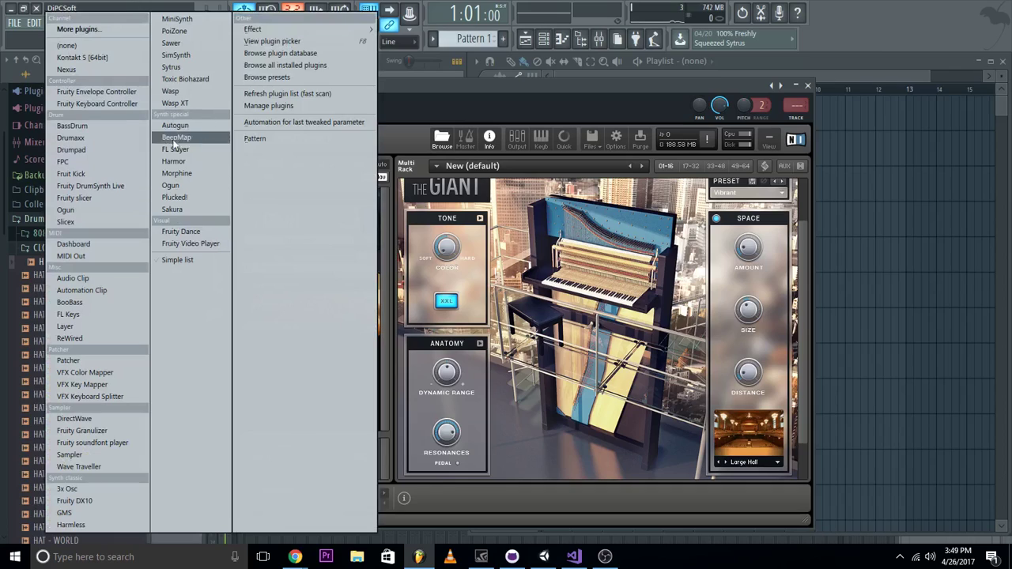
pyautogui.click(79, 257)
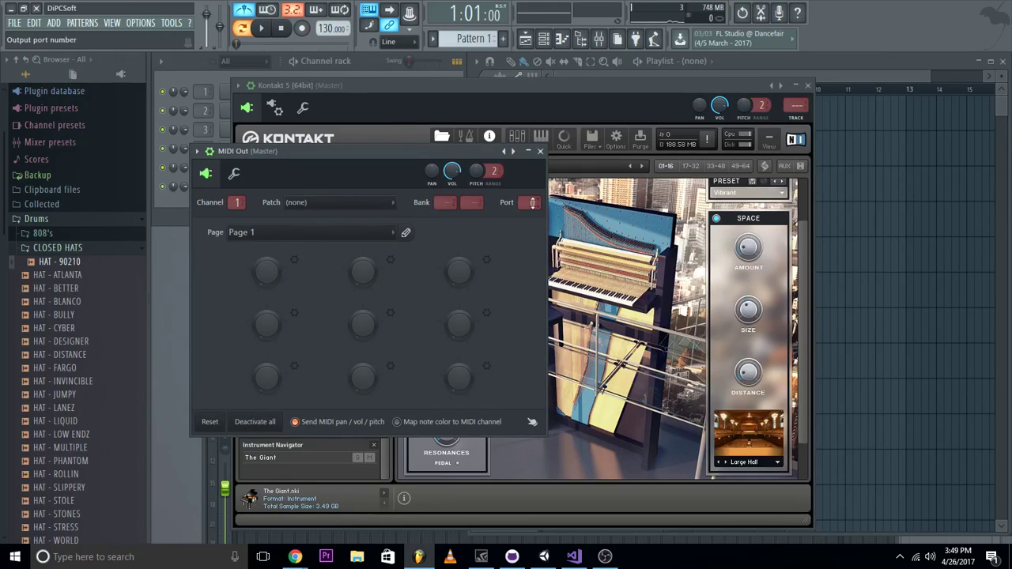
pyautogui.moveTo(532, 202); pyautogui.dragTo(532, 190)
# Step: Configure MIDI Out's first knob as 'Sustain' (Sus) on controller 64, range 0–127
pyautogui.rightClick(268, 271)
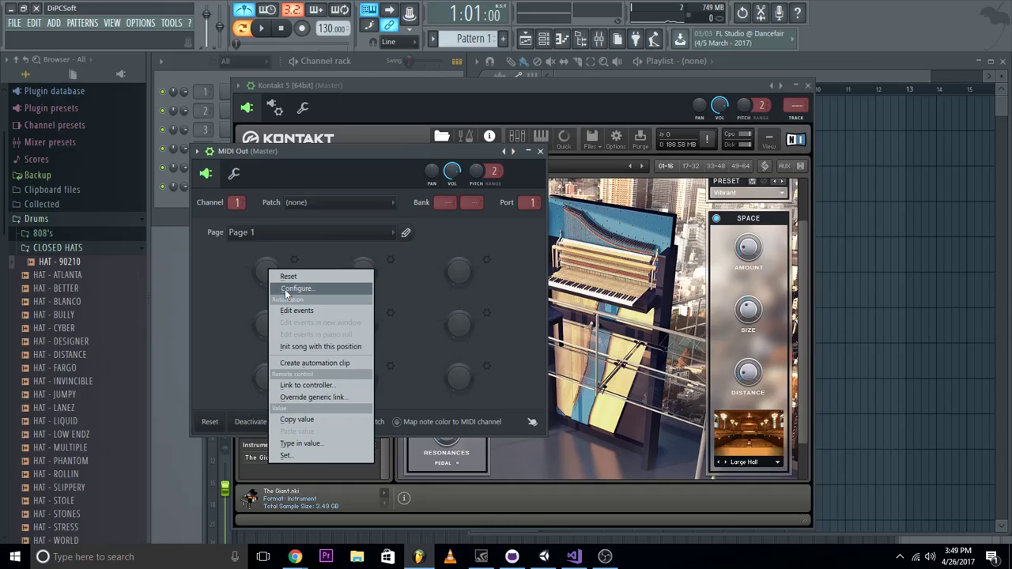
pyautogui.click(286, 292)
pyautogui.click(362, 317)
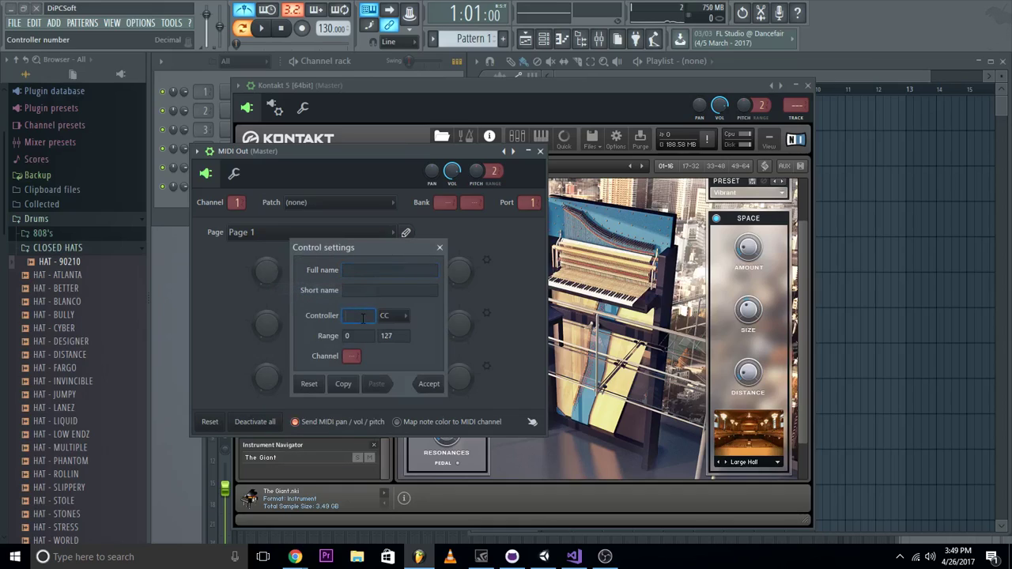
pyautogui.write('64')
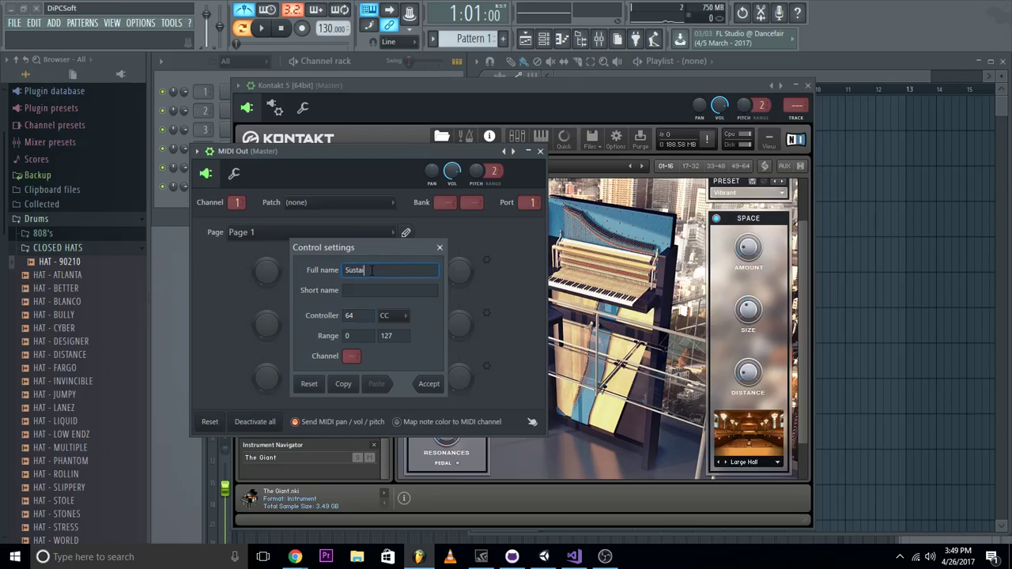
pyautogui.click(365, 290)
pyautogui.click(431, 385)
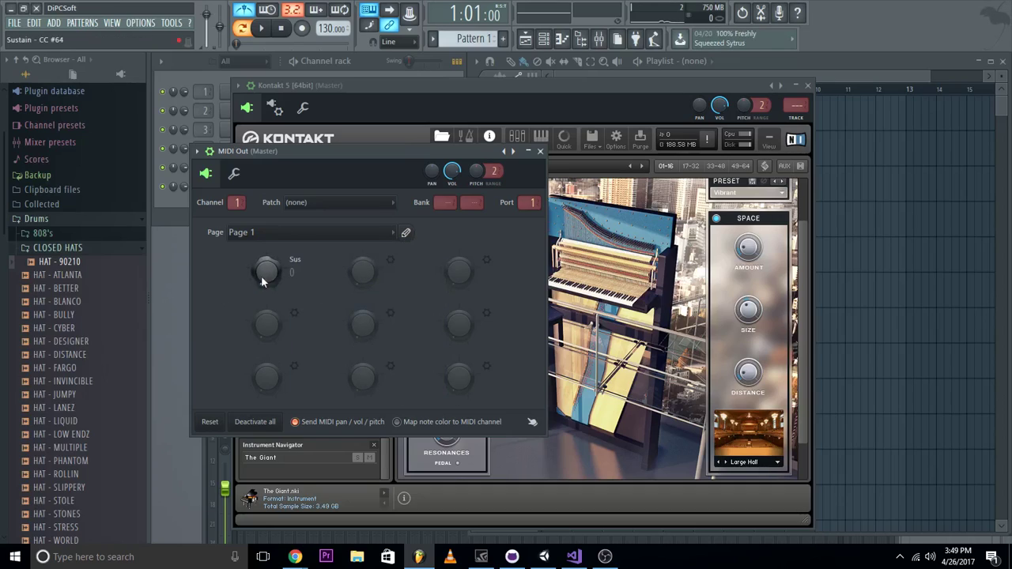
pyautogui.click(344, 97)
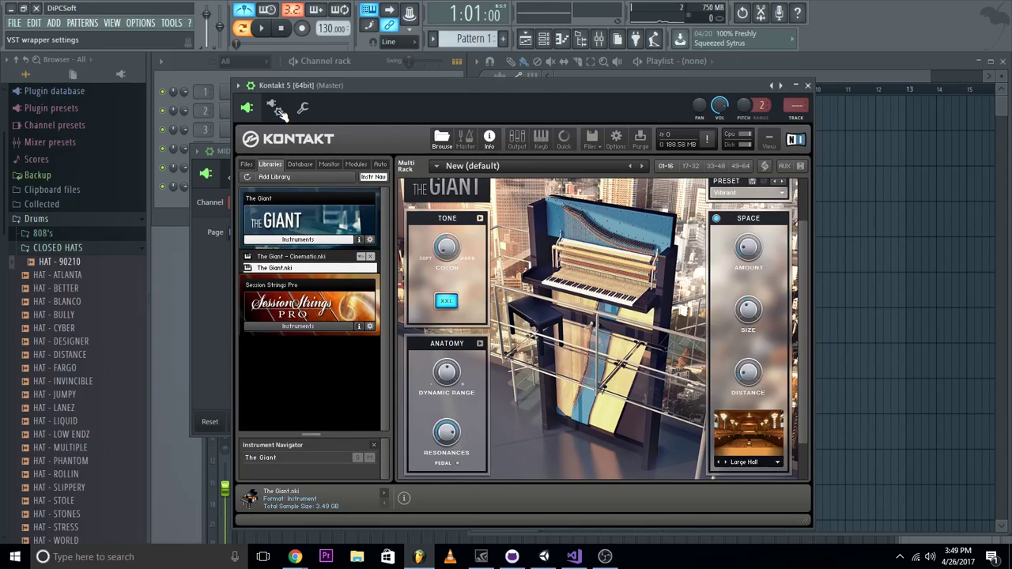
# Step: Set both MIDI input and output ports in Kontakt's wrapper settings to 1
pyautogui.click(278, 112)
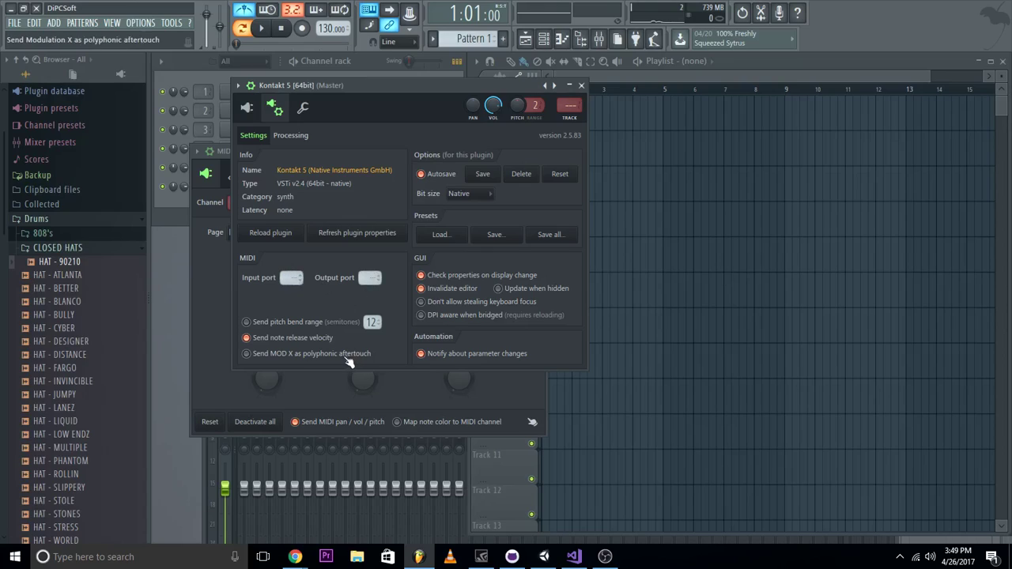
pyautogui.moveTo(369, 277); pyautogui.dragTo(369, 273)
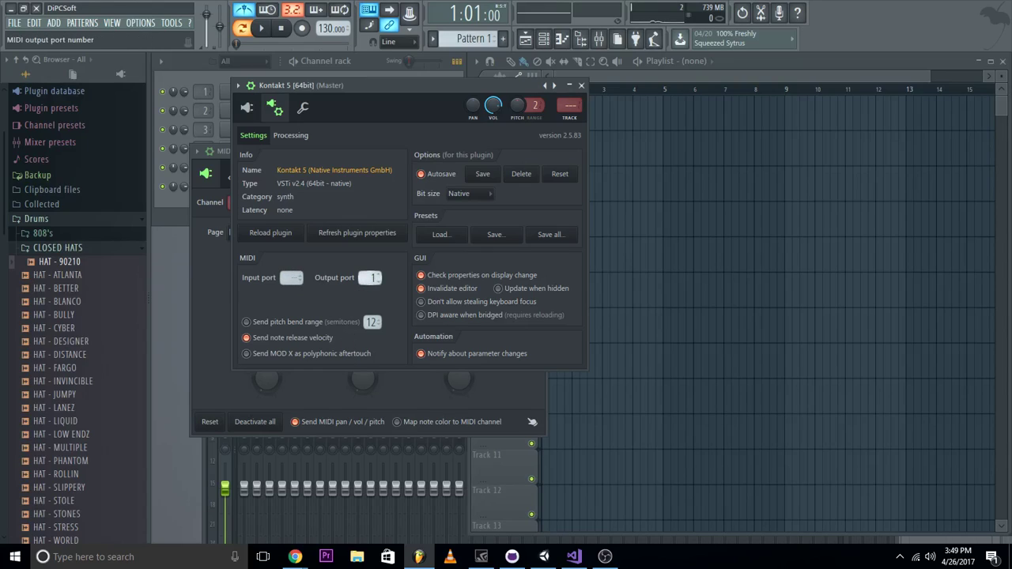
pyautogui.scroll(2, 290, 278)
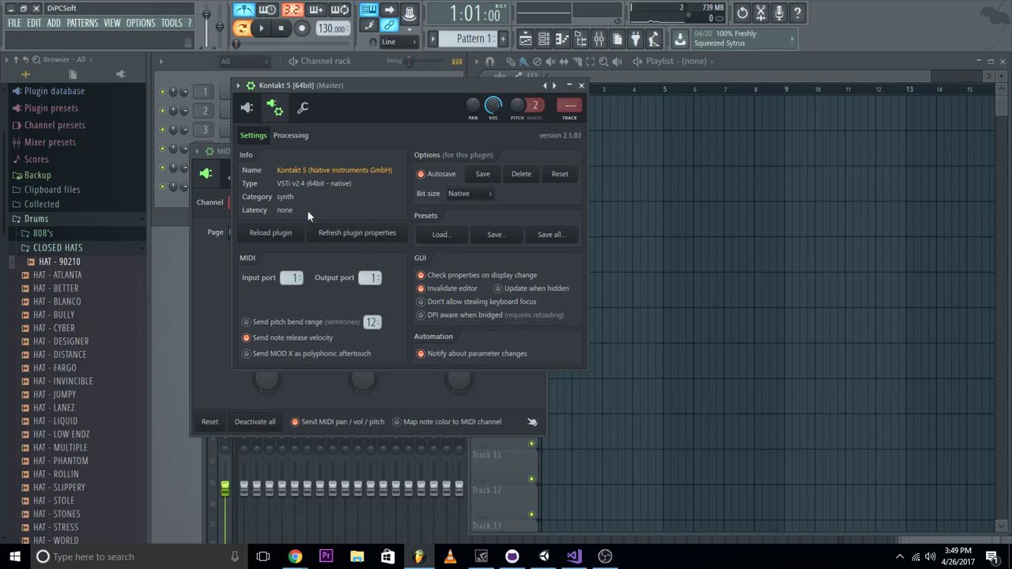
# Step: Try several Sus knob values on MIDI Out (78, 56), finishing at 127
pyautogui.click(271, 114)
pyautogui.click(222, 245)
pyautogui.moveTo(267, 271); pyautogui.dragTo(266, 225)
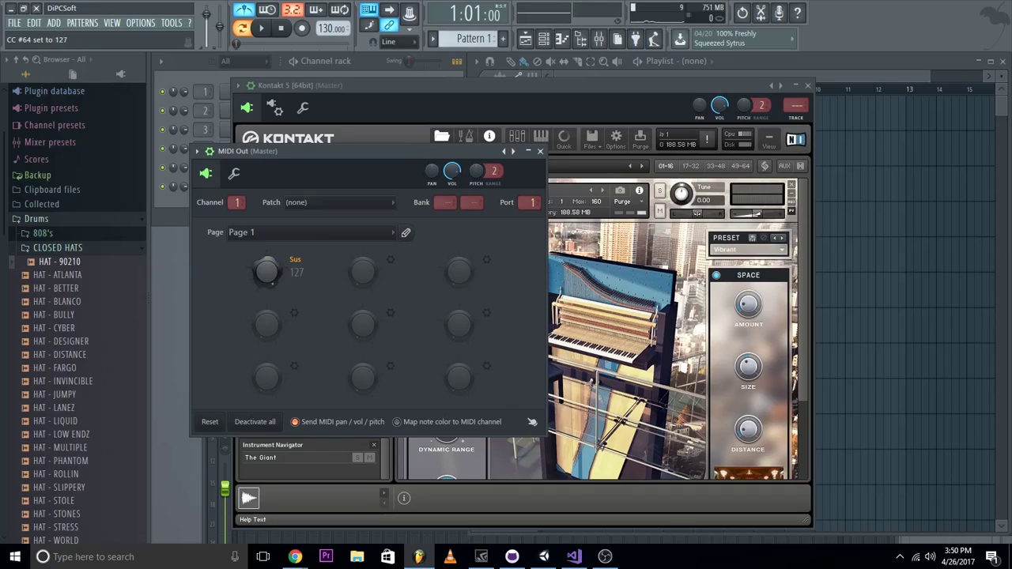
pyautogui.moveTo(266, 271); pyautogui.dragTo(266, 285)
pyautogui.moveTo(266, 271); pyautogui.dragTo(266, 301)
pyautogui.moveTo(266, 271); pyautogui.dragTo(267, 238)
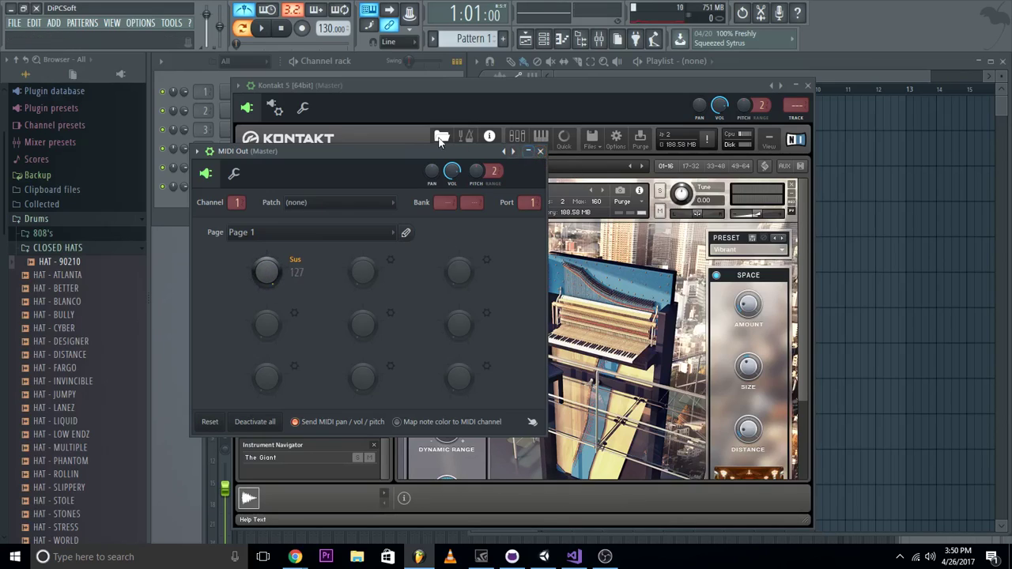
# Step: Bring Kontakt's The Giant piano back in front of the MIDI Out controls
pyautogui.click(368, 111)
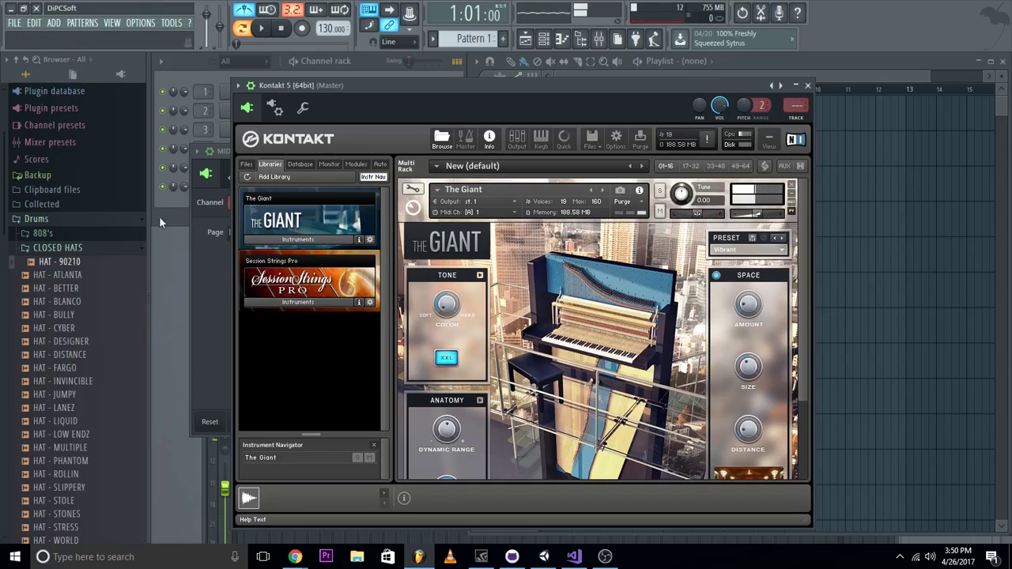
pyautogui.scroll(-1, 520, 276)
pyautogui.scroll(-4, 520, 277)
pyautogui.scroll(5, 558, 336)
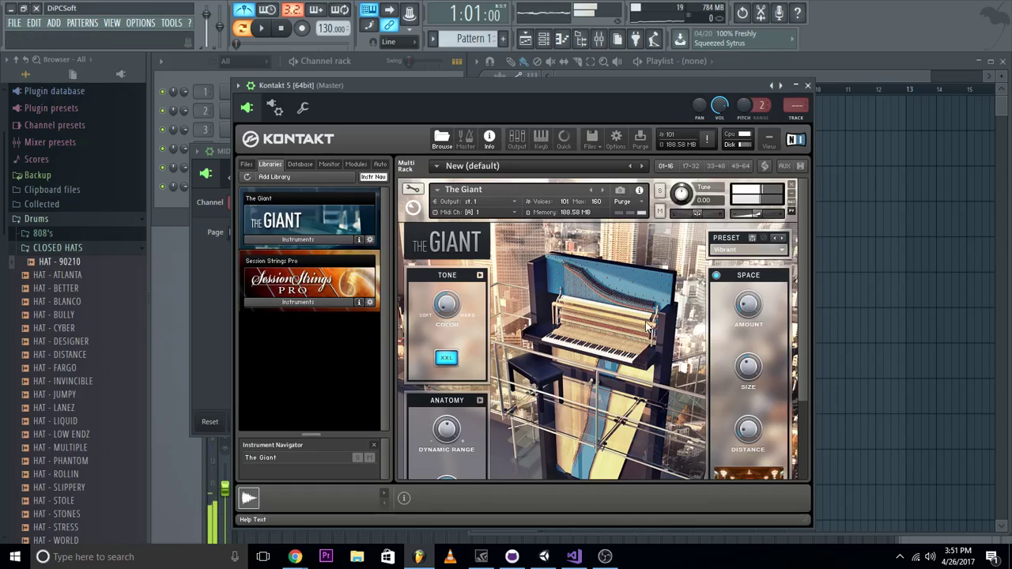
# Step: Play and stop the project, then move the Kontakt and MIDI Out windows right
pyautogui.press('space')
pyautogui.press('space')
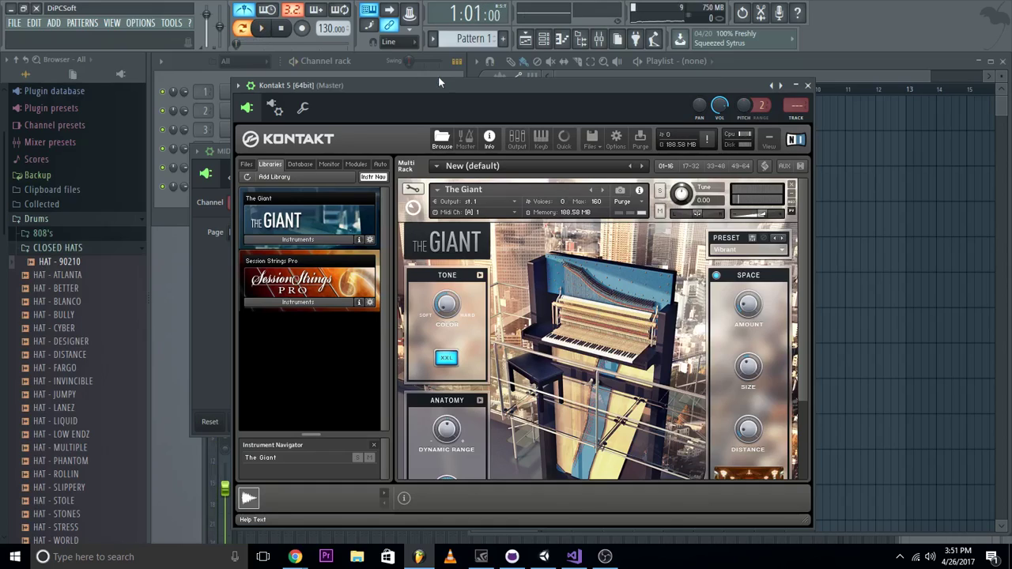
pyautogui.click(263, 30)
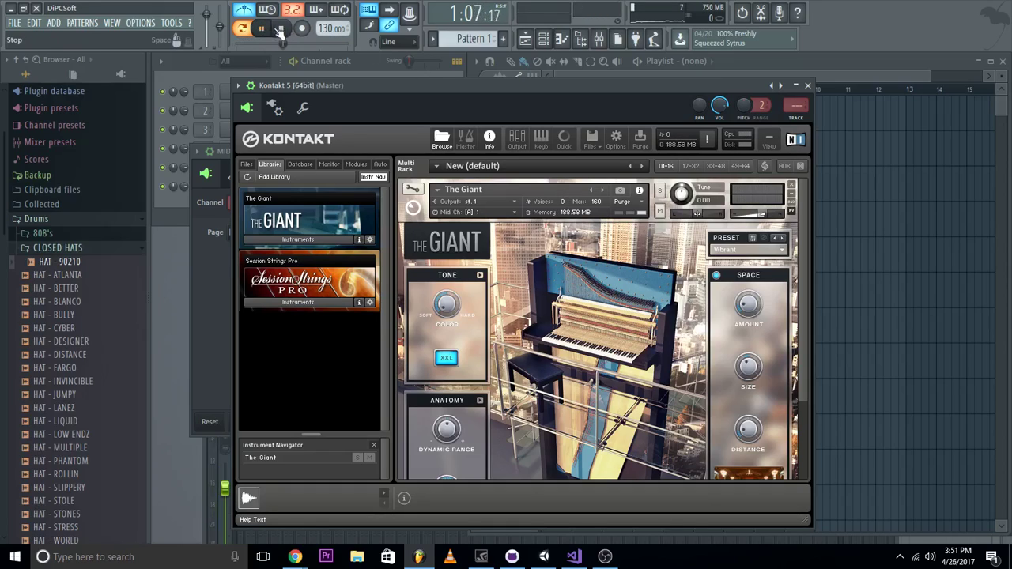
pyautogui.click(263, 30)
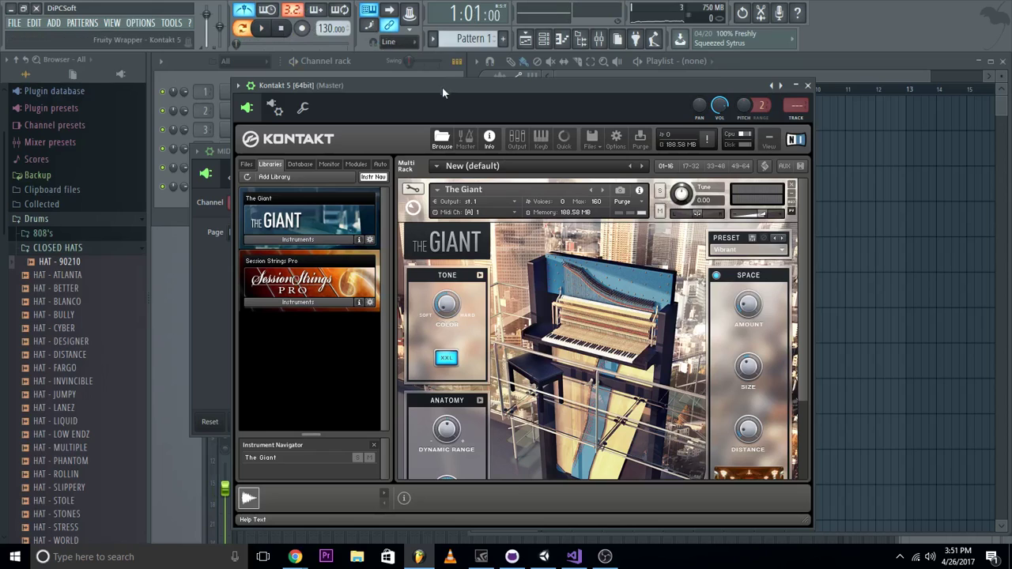
pyautogui.moveTo(576, 90); pyautogui.dragTo(741, 78)
pyautogui.moveTo(355, 156); pyautogui.dragTo(684, 115)
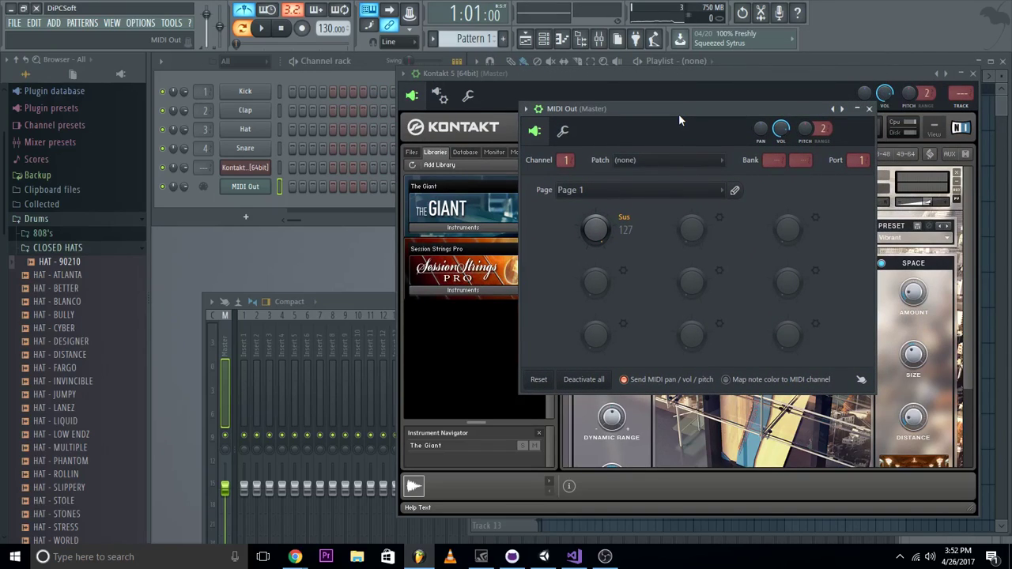